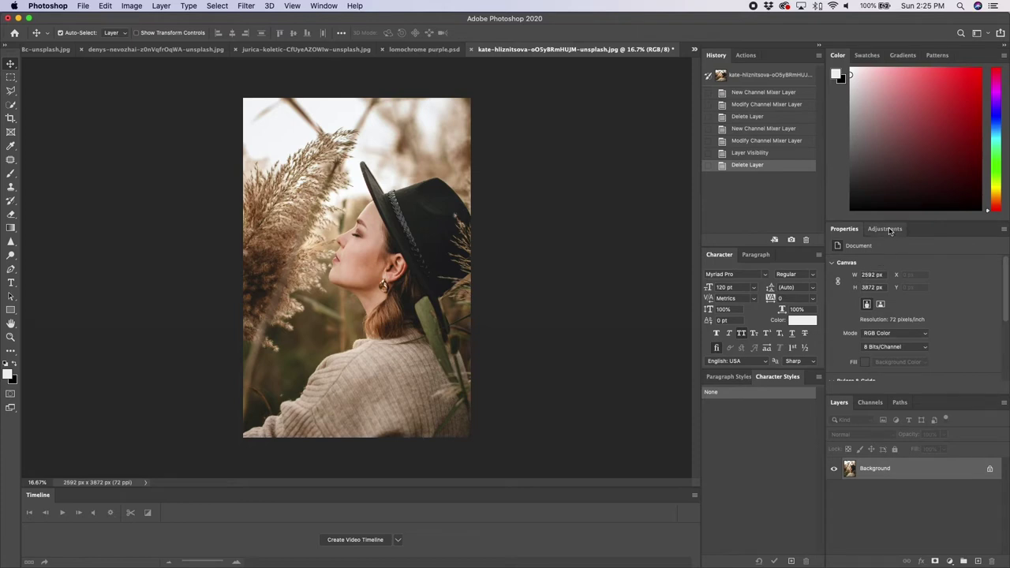
# - Open the list of adjustment types on the portrait, now reduced to its Background layer
pyautogui.click(888, 228)
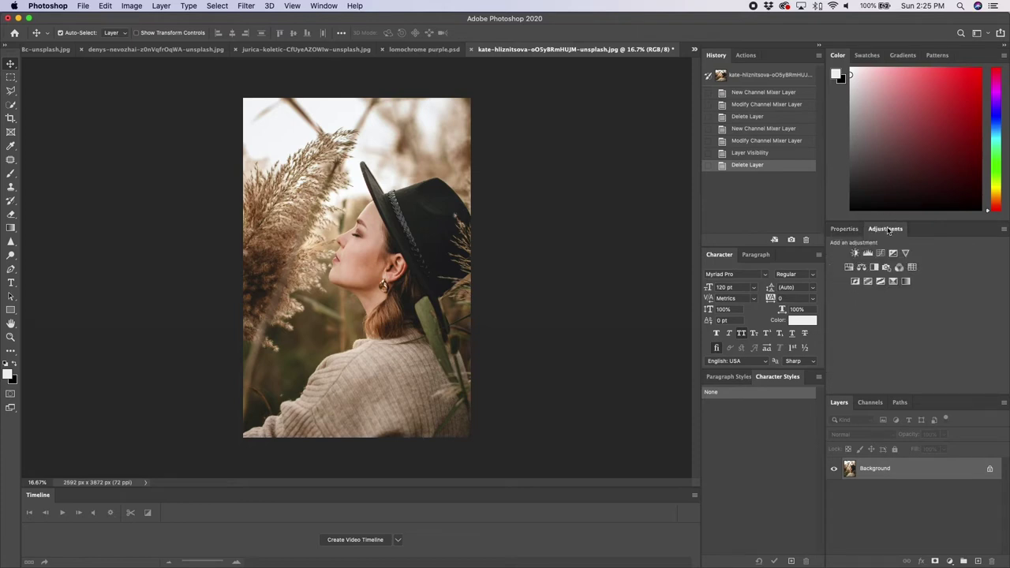
# - Add a Channel Mixer layer and set its Green output to Green 0, Blue +100
pyautogui.click(899, 268)
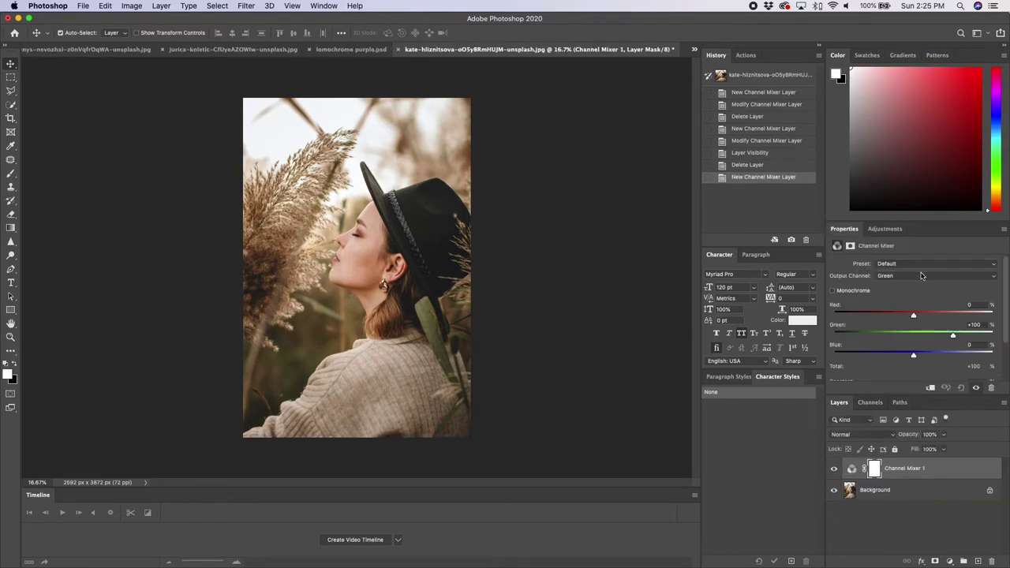
pyautogui.click(904, 275)
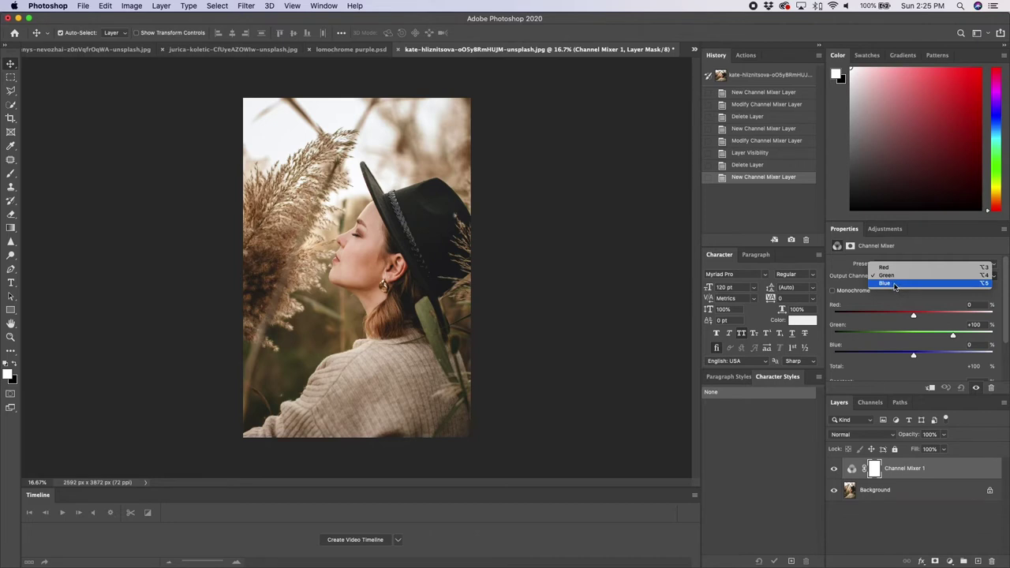
pyautogui.click(900, 276)
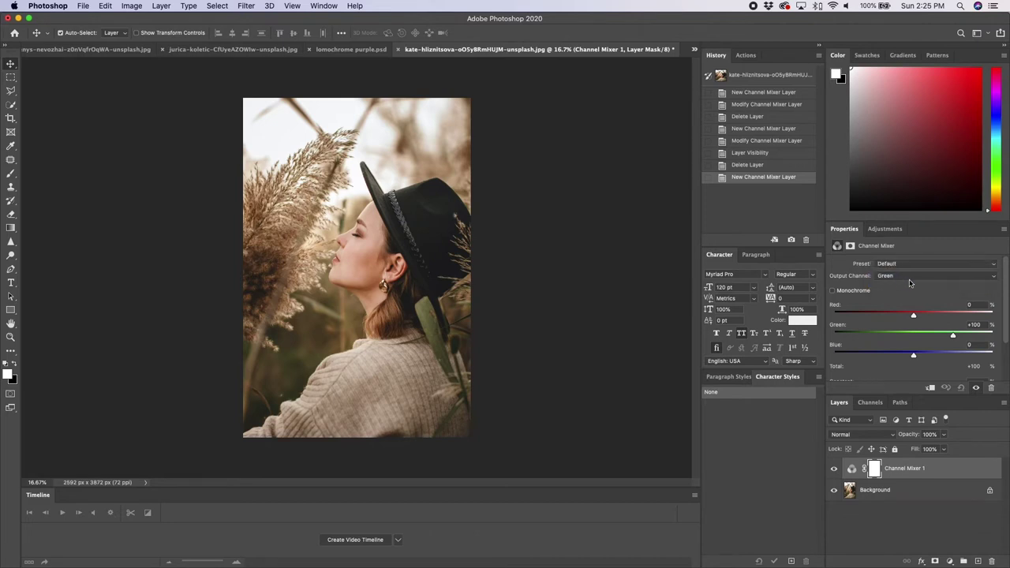
pyautogui.click(976, 324)
pyautogui.write('0')
pyautogui.press('Return')
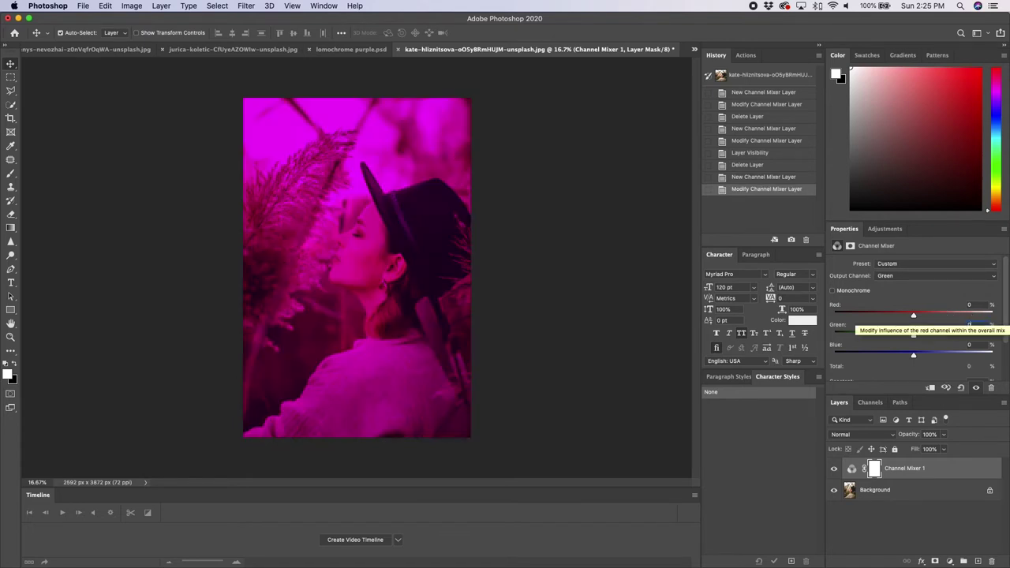
pyautogui.click(971, 345)
pyautogui.write('100')
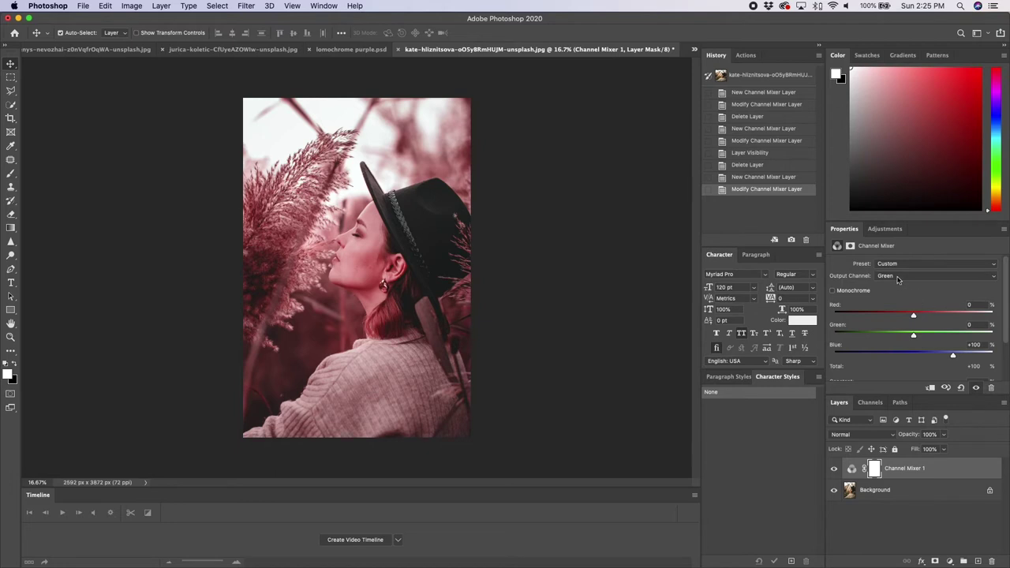
pyautogui.click(900, 277)
# - Set the Channel Mixer's Blue output to Blue 0 and Green +100
pyautogui.click(899, 289)
pyautogui.click(971, 325)
pyautogui.click(975, 346)
pyautogui.write('0')
pyautogui.press('Return')
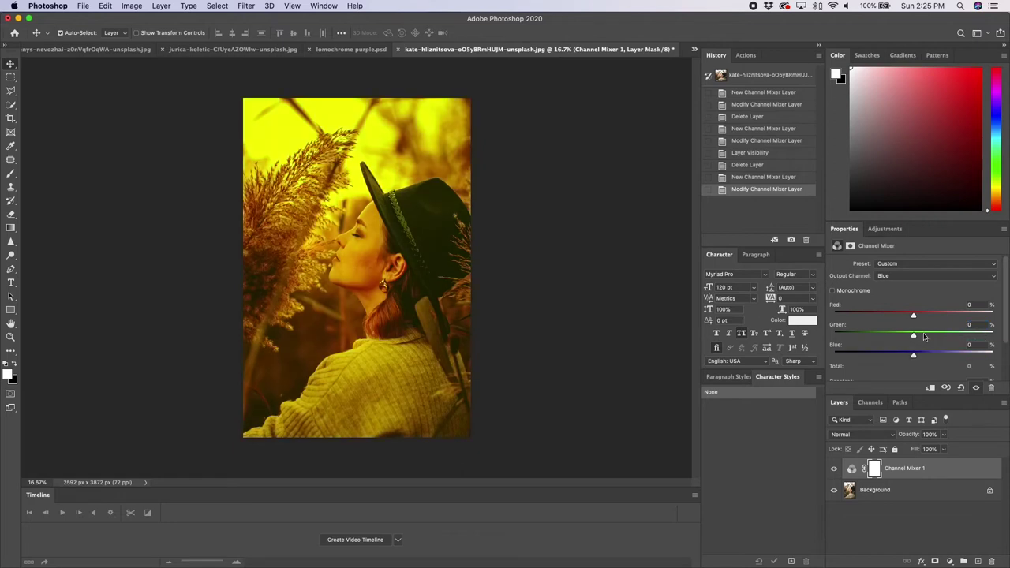
pyautogui.click(981, 326)
pyautogui.write('100')
pyautogui.press('Return')
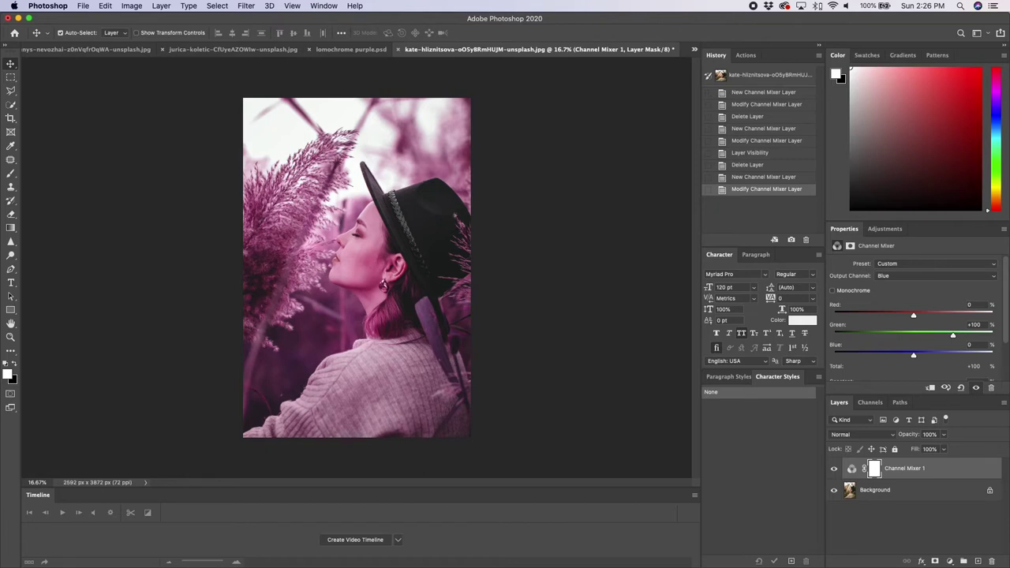
pyautogui.click(918, 278)
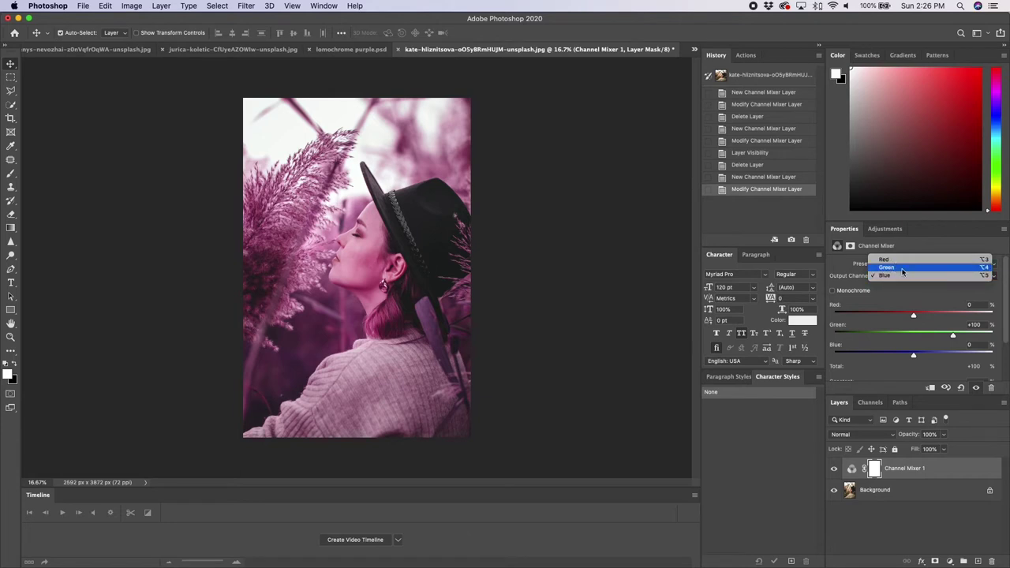
# - Set Red to +5 in the Channel Mixer's Green output
pyautogui.click(904, 270)
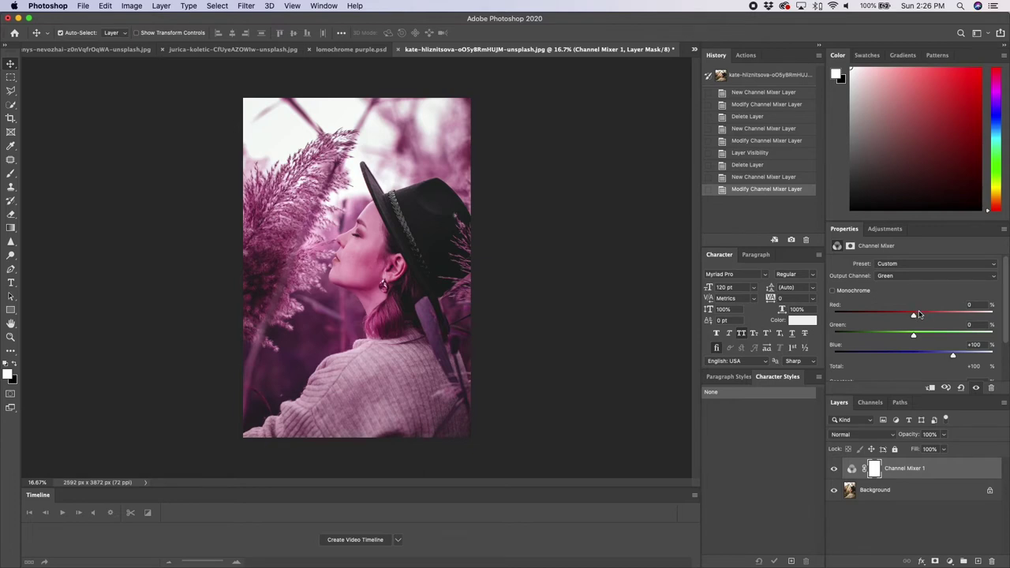
pyautogui.moveTo(914, 317)
pyautogui.mouseDown()
pyautogui.moveTo(894, 317)
pyautogui.moveTo(914, 316)
pyautogui.mouseUp()
pyautogui.moveTo(979, 305); pyautogui.dragTo(946, 305)
pyautogui.write('5')
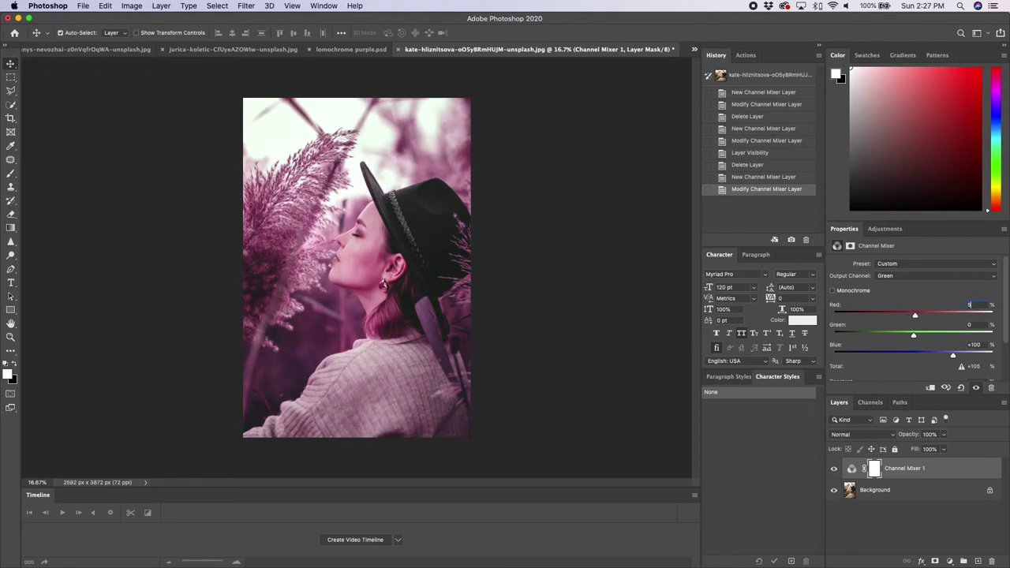
# - Set Red to -5 in the Channel Mixer's Blue output
pyautogui.click(921, 276)
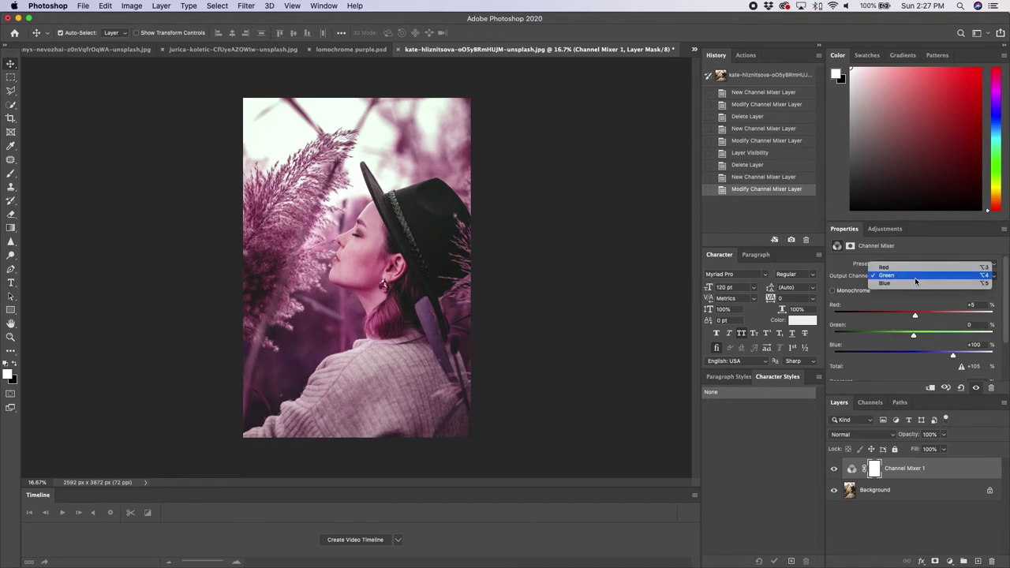
pyautogui.click(910, 287)
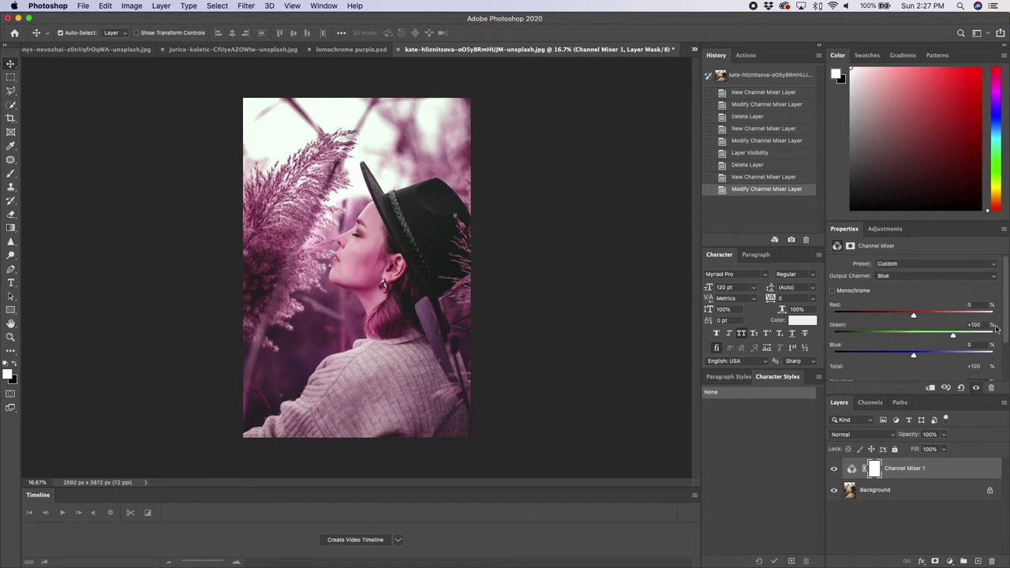
pyautogui.click(976, 306)
pyautogui.moveTo(913, 316)
pyautogui.mouseDown()
pyautogui.moveTo(954, 316)
pyautogui.moveTo(868, 315)
pyautogui.moveTo(912, 318)
pyautogui.mouseUp()
pyautogui.moveTo(969, 303); pyautogui.dragTo(981, 306)
pyautogui.doubleClick(979, 304)
pyautogui.write('-5')
pyautogui.press('Return')
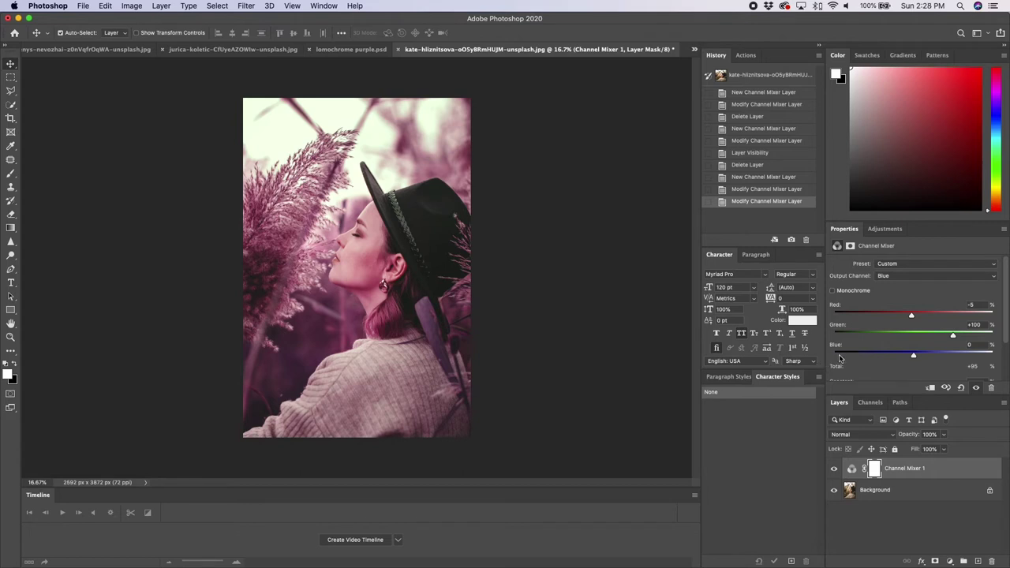
# - Add a Vibrance layer with Vibrance and Saturation at -12, toggling it to compare
pyautogui.click(884, 230)
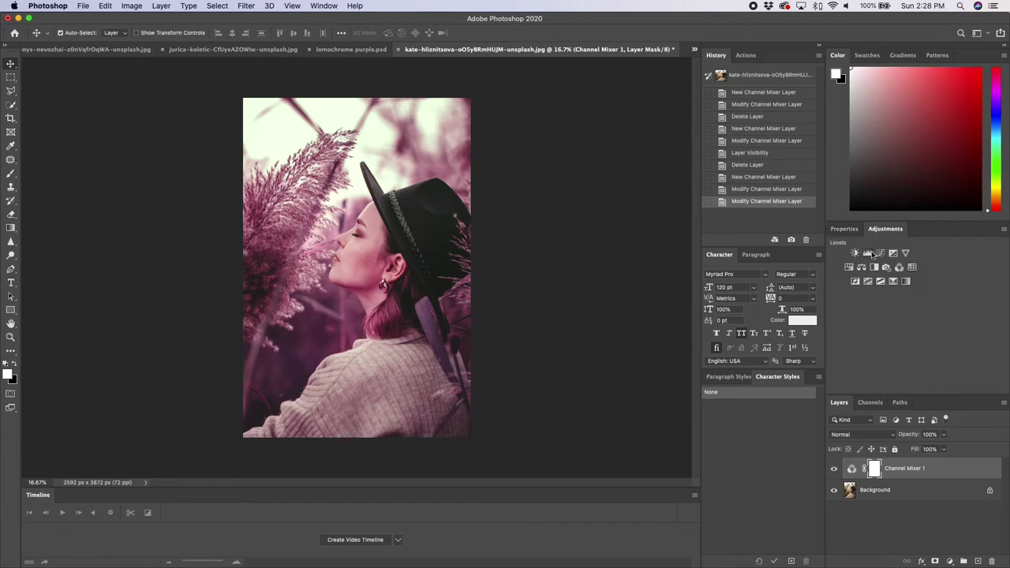
pyautogui.click(906, 254)
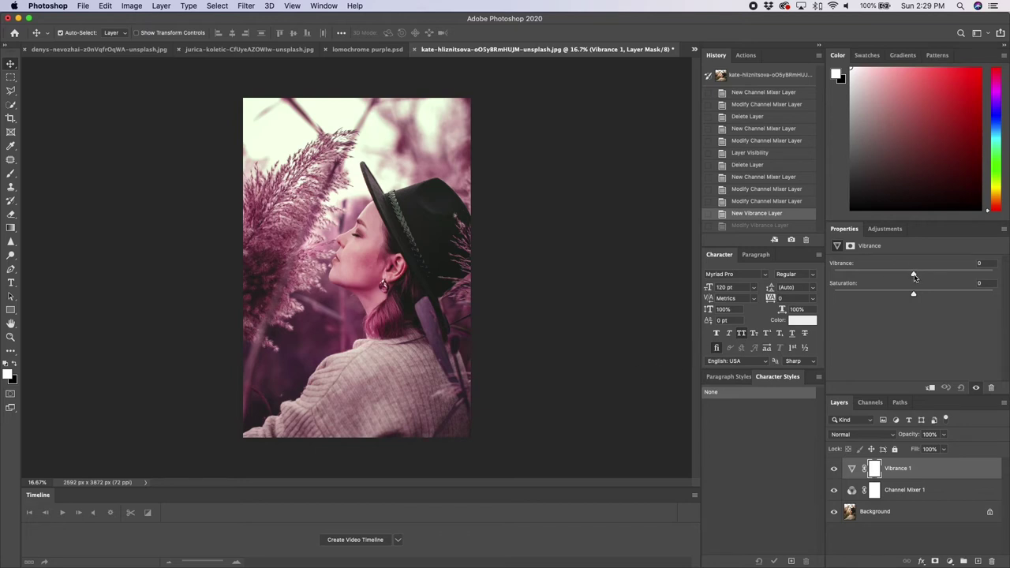
pyautogui.moveTo(914, 275); pyautogui.dragTo(903, 274)
pyautogui.write('-12')
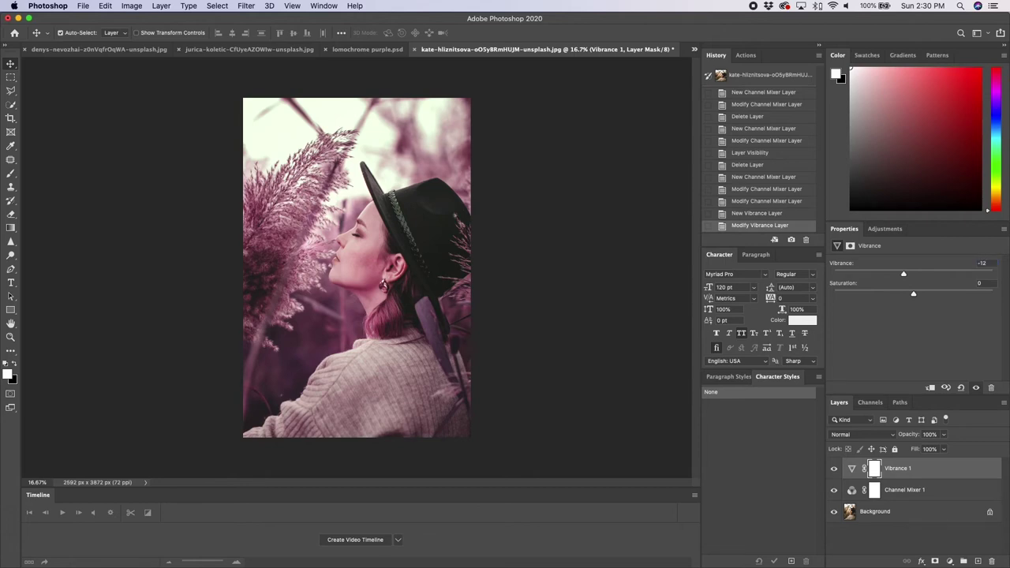
pyautogui.press('Tab')
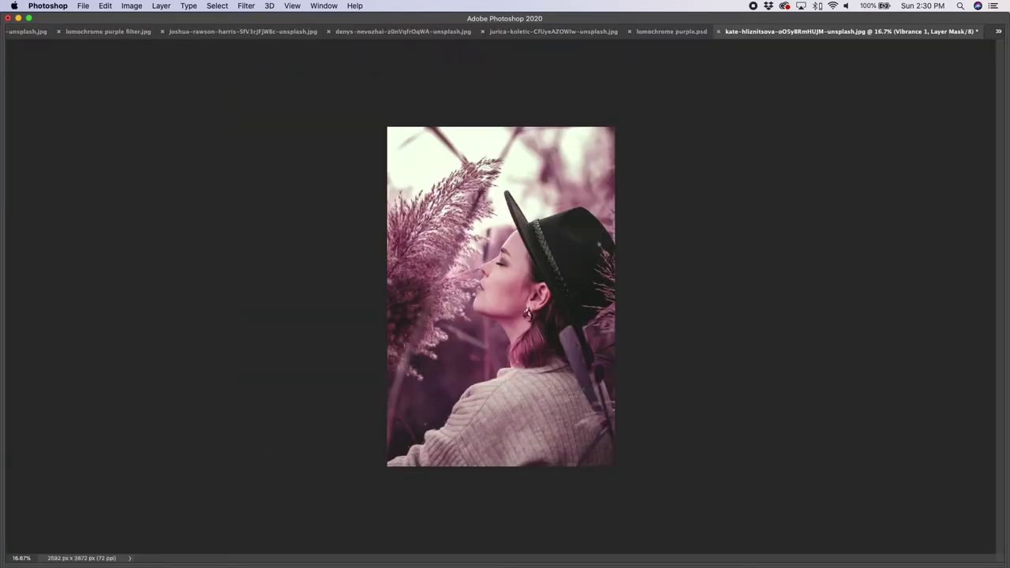
pyautogui.press('Tab')
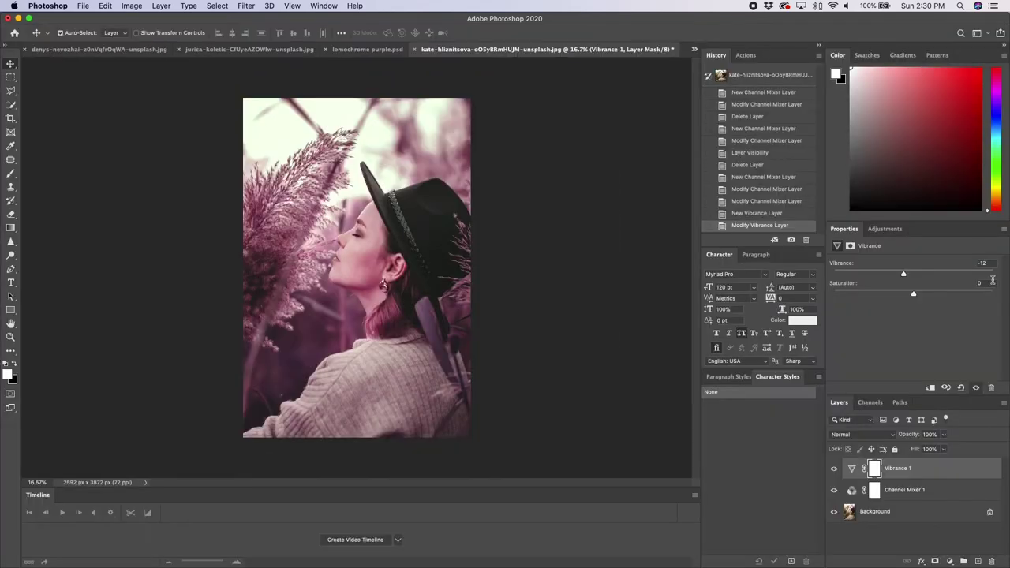
pyautogui.write('-12')
pyautogui.click(834, 469)
pyautogui.click(834, 469)
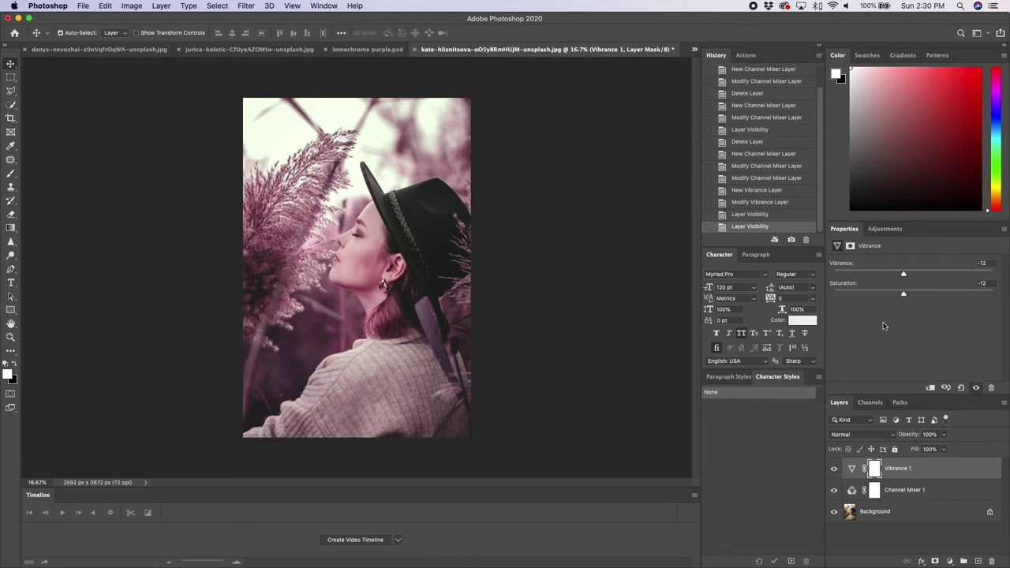
pyautogui.click(885, 229)
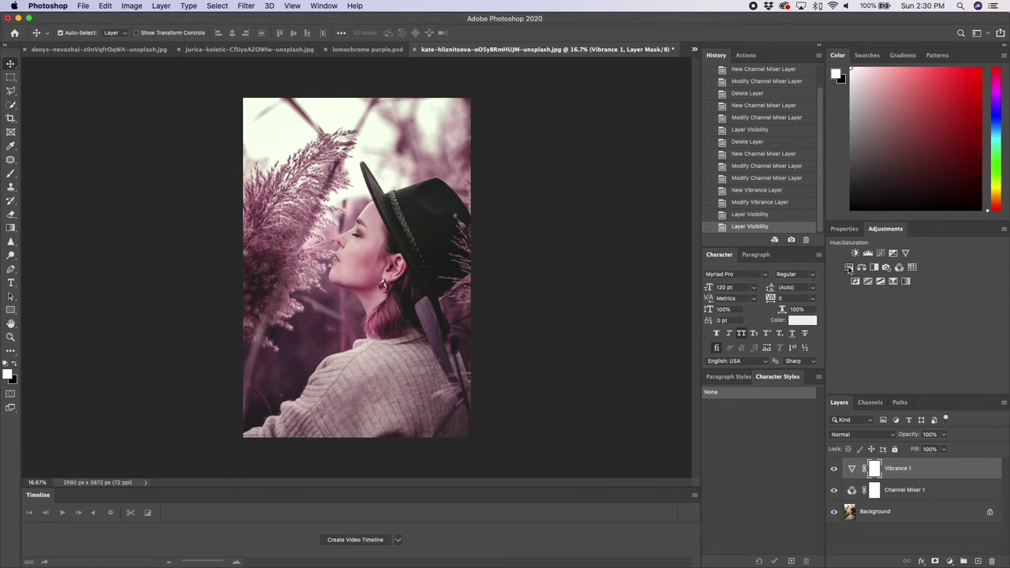
# - Add a Hue/Saturation layer limited to the Reds
pyautogui.click(849, 269)
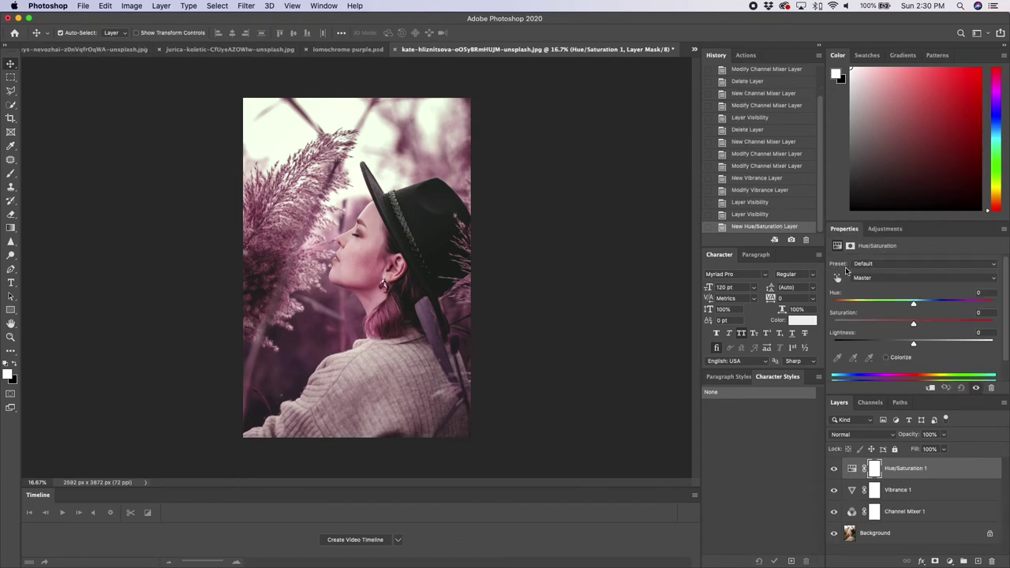
pyautogui.click(905, 281)
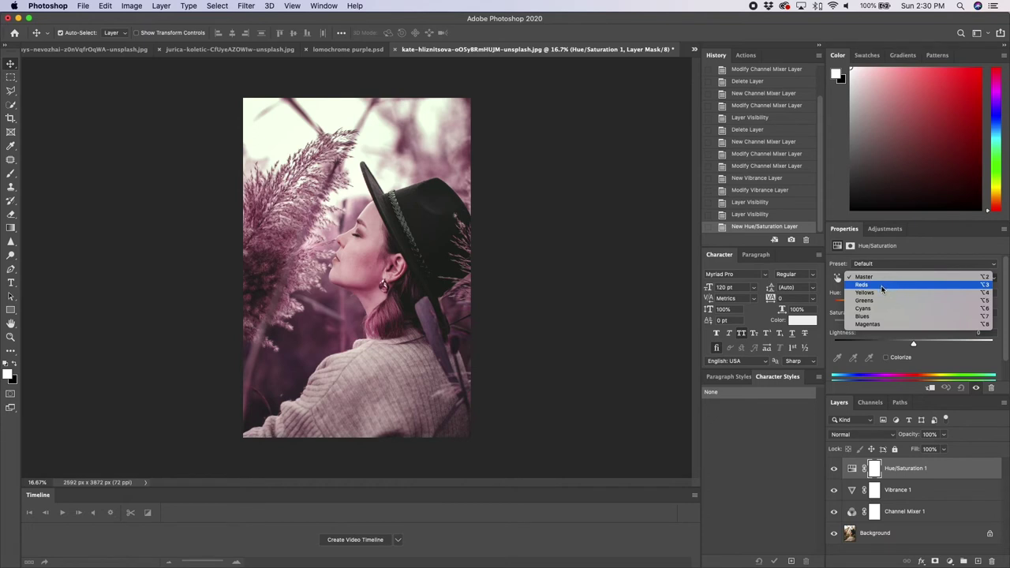
pyautogui.click(883, 285)
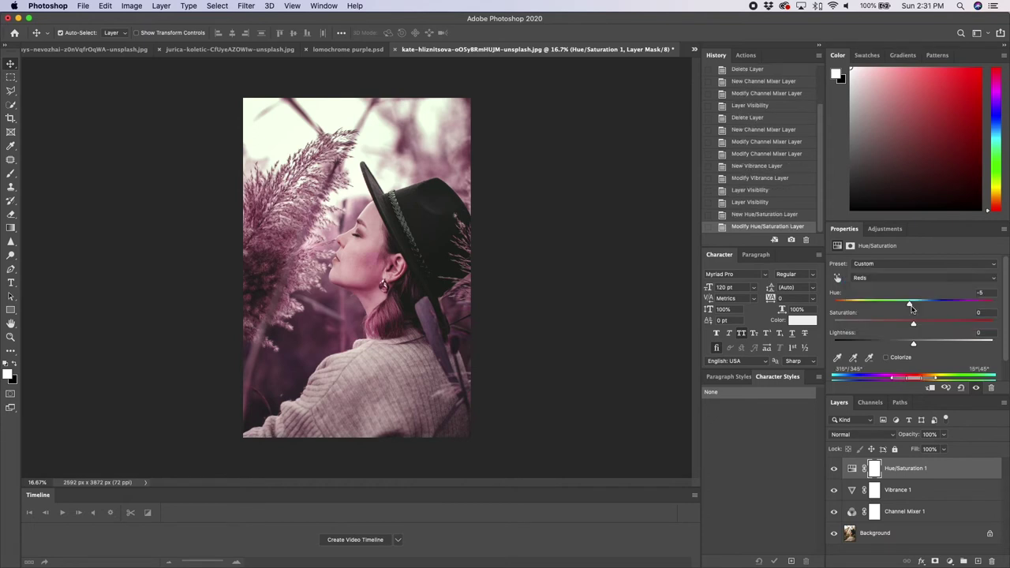
pyautogui.moveTo(913, 304)
pyautogui.mouseDown()
pyautogui.moveTo(858, 301)
pyautogui.moveTo(919, 306)
pyautogui.mouseUp()
pyautogui.click(913, 308)
pyautogui.click(981, 294)
# - Set the Reds to Hue +8, Saturation -5 and Lightness +6
pyautogui.moveTo(915, 326); pyautogui.dragTo(908, 326)
pyautogui.moveTo(908, 325); pyautogui.dragTo(910, 326)
pyautogui.click(979, 293)
pyautogui.write('8')
pyautogui.press('Tab')
pyautogui.press('Tab')
pyautogui.click(913, 346)
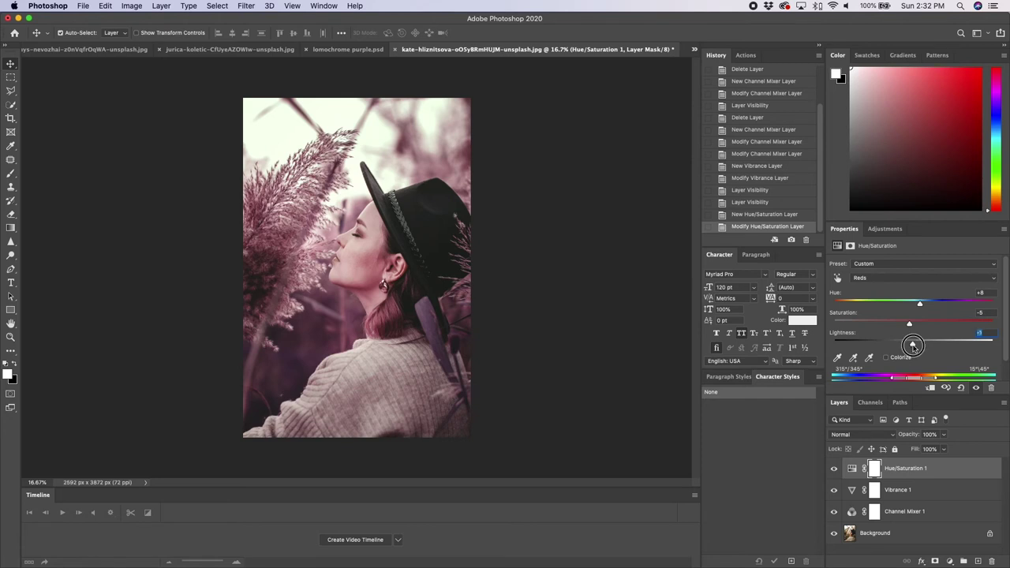
pyautogui.moveTo(914, 346)
pyautogui.mouseDown()
pyautogui.moveTo(924, 345)
pyautogui.moveTo(898, 348)
pyautogui.moveTo(917, 346)
pyautogui.mouseUp()
# - Deselect the layer and preview the image full-screen before restoring the panels
pyautogui.press('alt+super+a')
pyautogui.press('Tab')
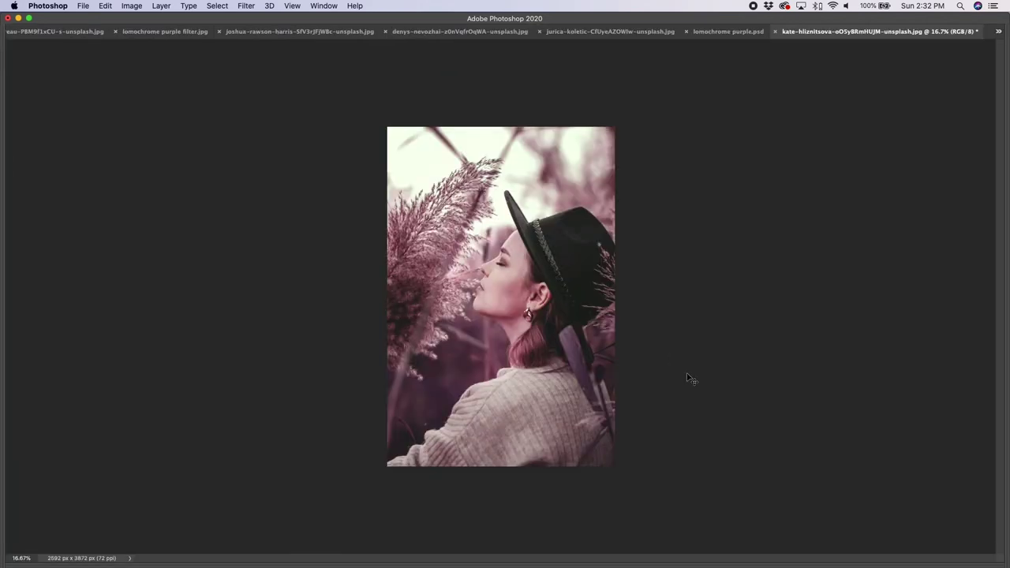
pyautogui.press('Tab')
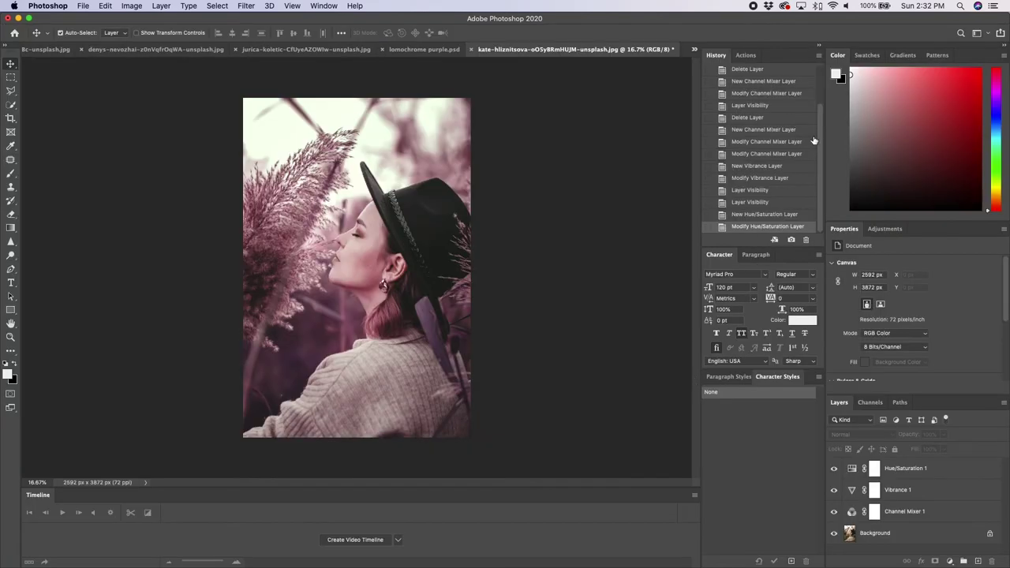
pyautogui.click(826, 116)
pyautogui.scroll(1, 828, 116)
pyautogui.click(787, 76)
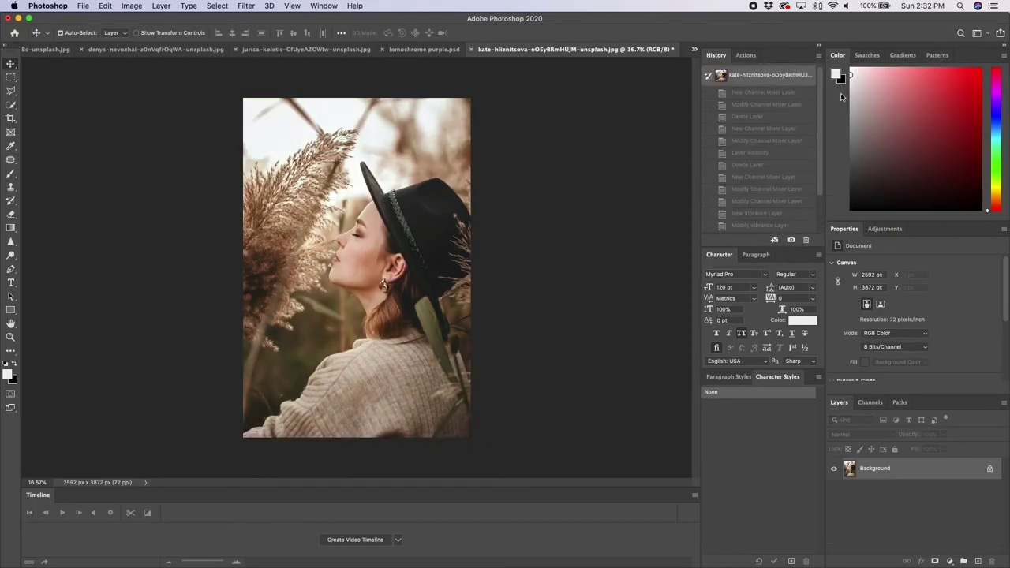
pyautogui.moveTo(821, 110); pyautogui.dragTo(819, 170)
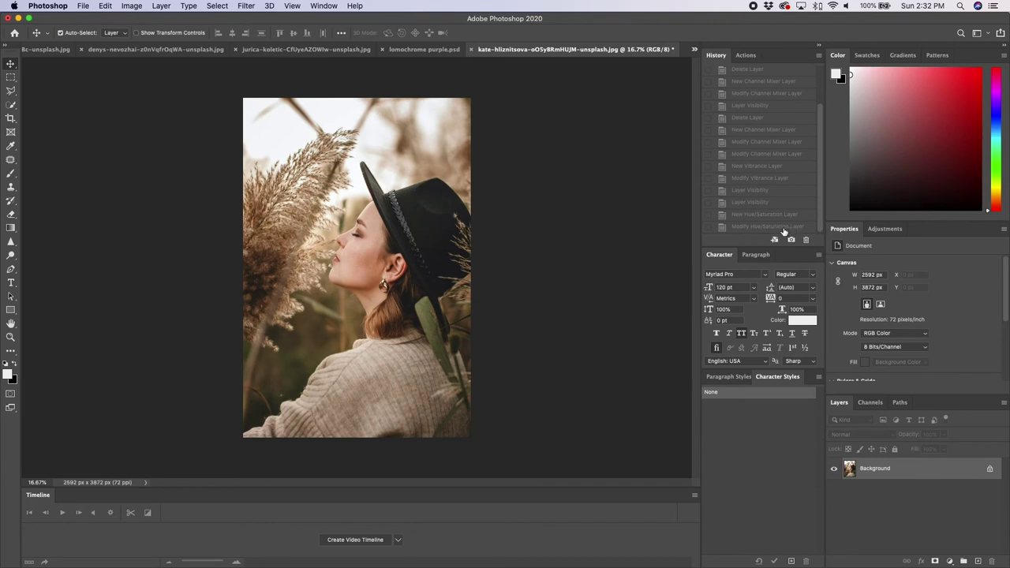
pyautogui.click(786, 228)
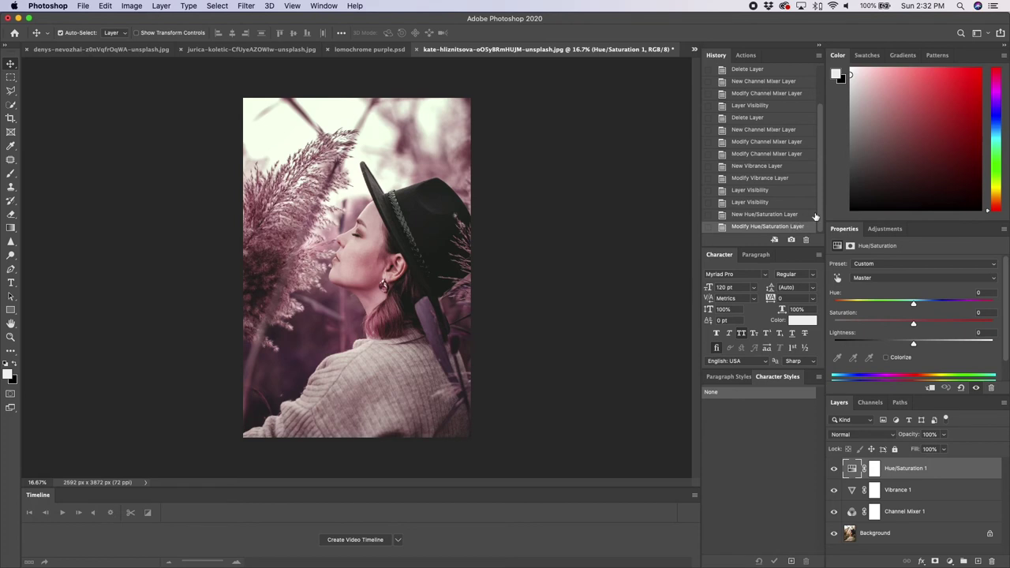
pyautogui.scroll(3, 818, 209)
pyautogui.click(780, 77)
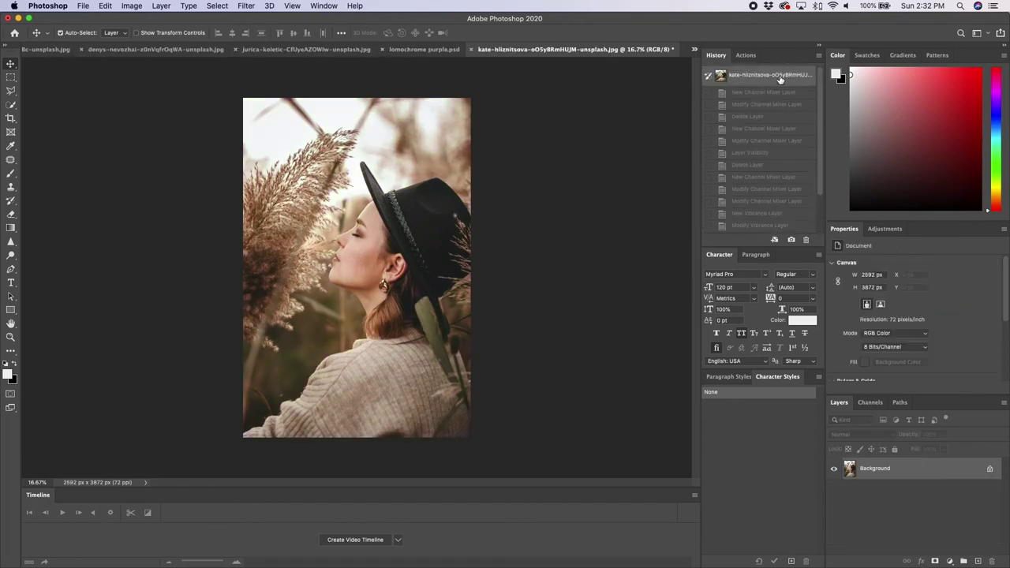
pyautogui.press('super+z')
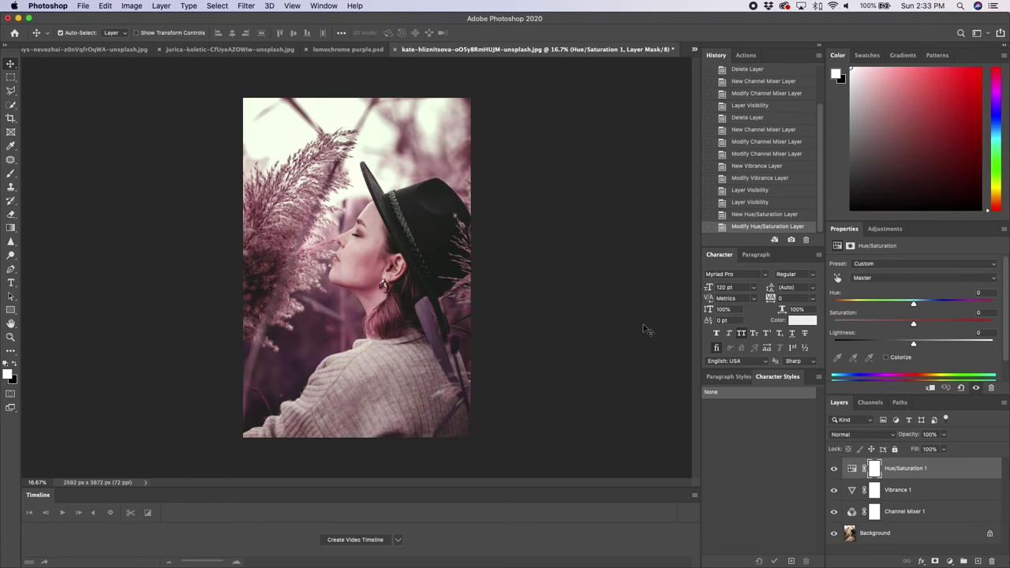
# - From the Background layer, export Color Lookup Tables described 'Lomochrome Purple', CUBE, 64 grid points
pyautogui.click(920, 538)
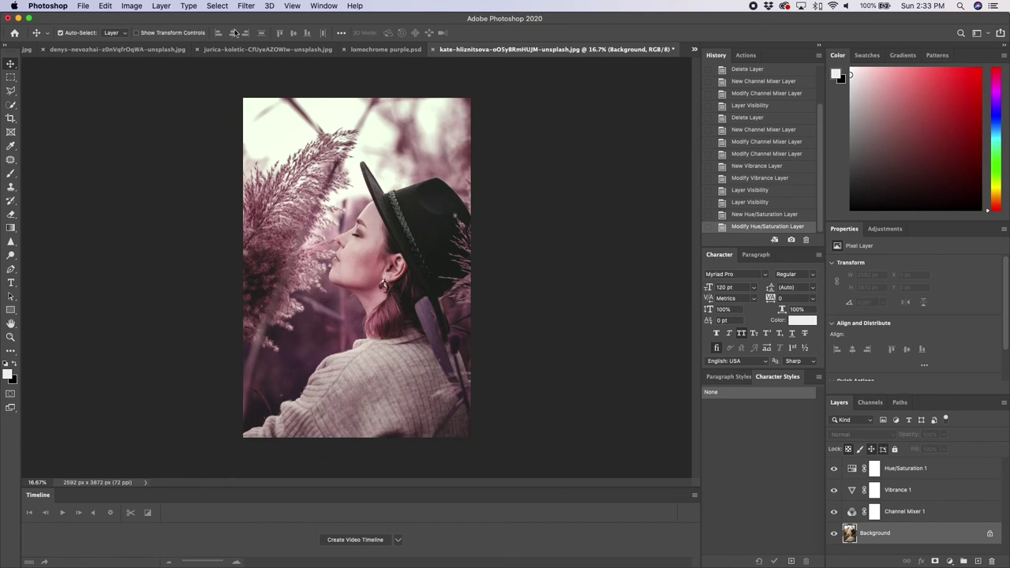
pyautogui.click(82, 6)
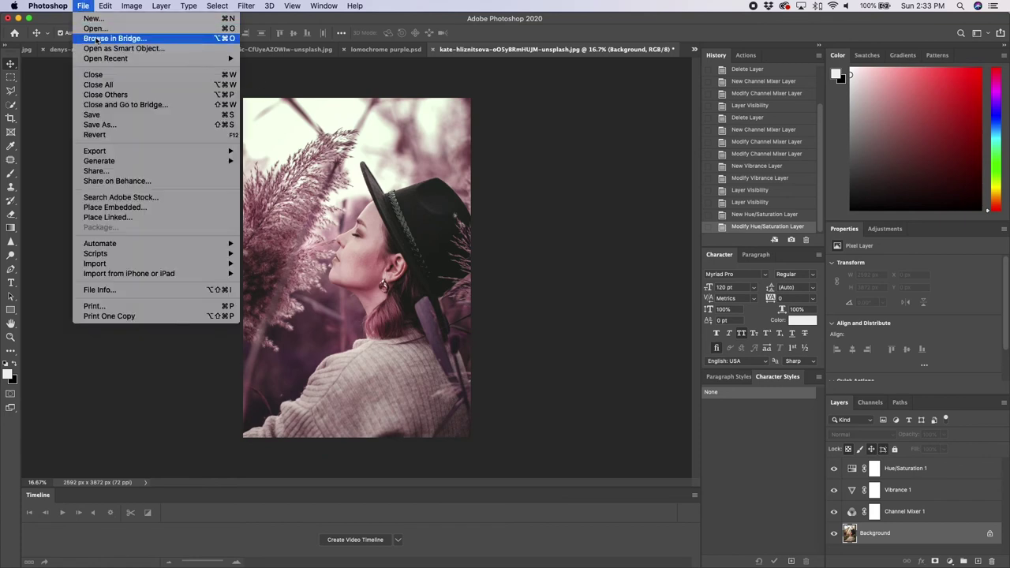
pyautogui.moveTo(111, 245)
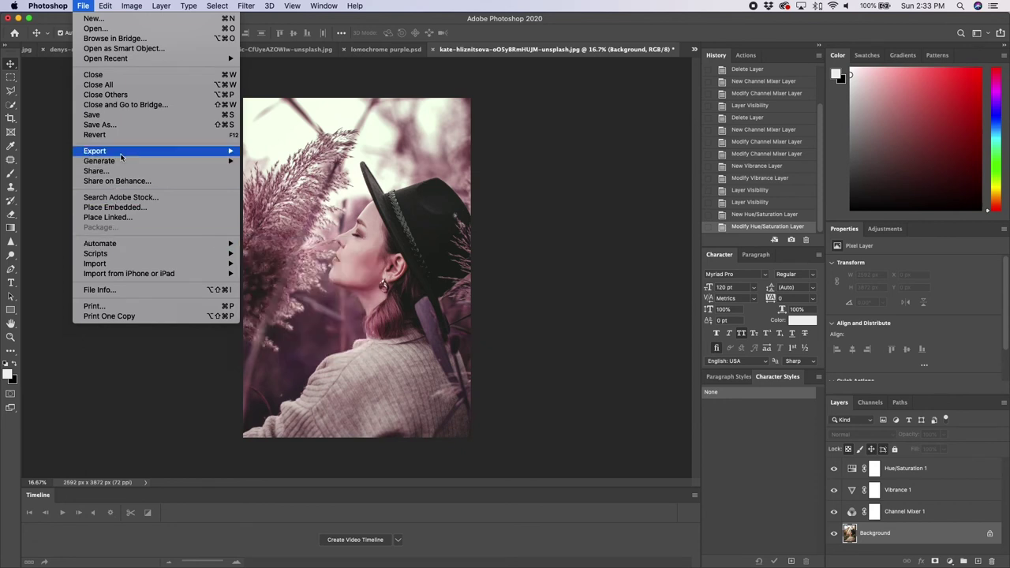
pyautogui.moveTo(121, 157)
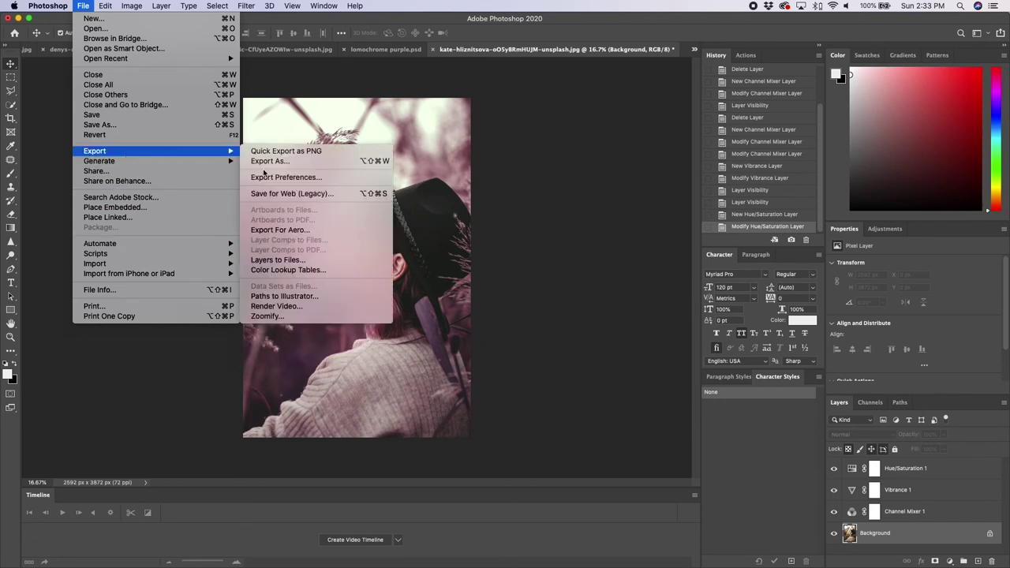
pyautogui.click(294, 271)
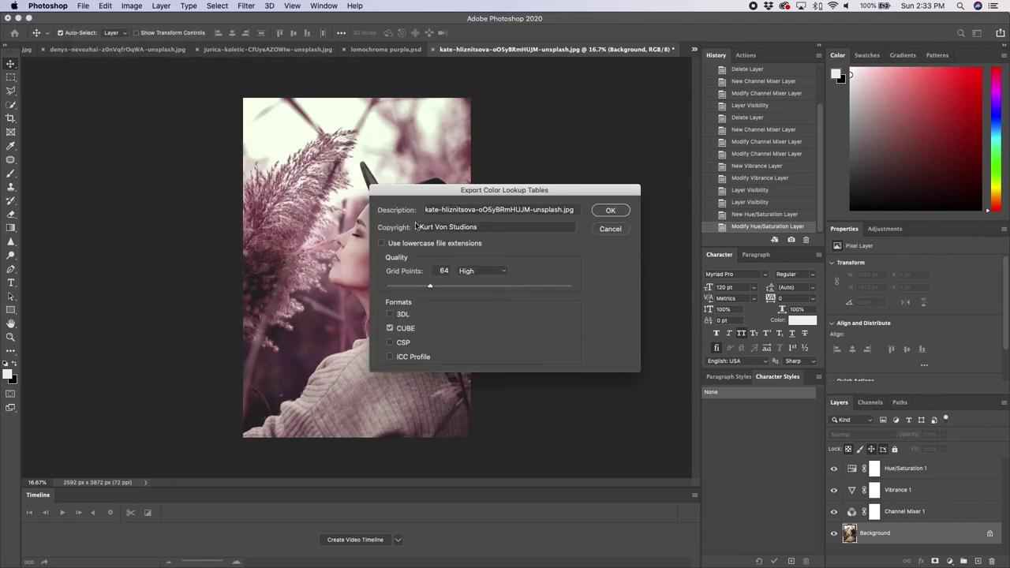
pyautogui.tripleClick(467, 207)
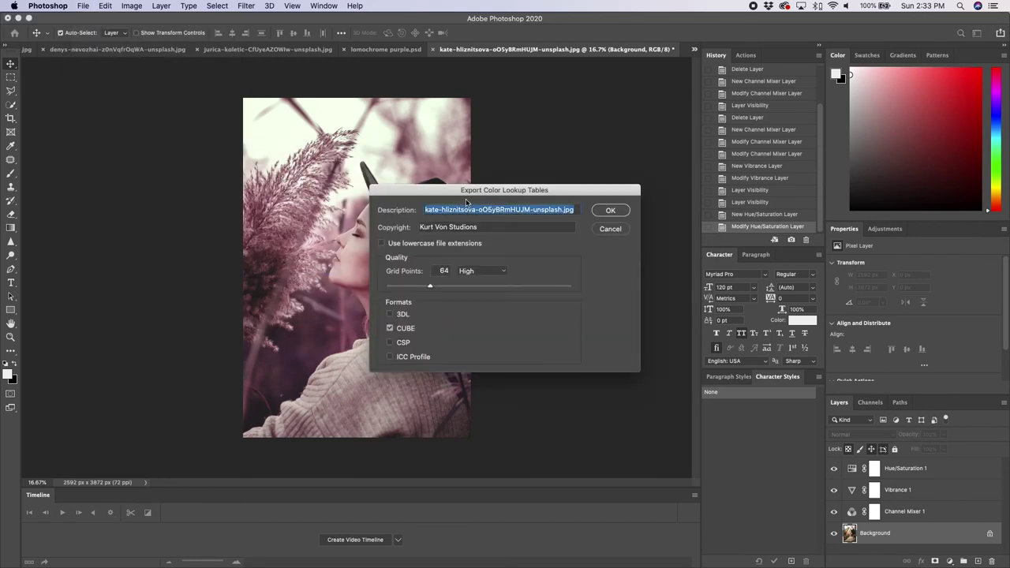
pyautogui.press('BackSpace')
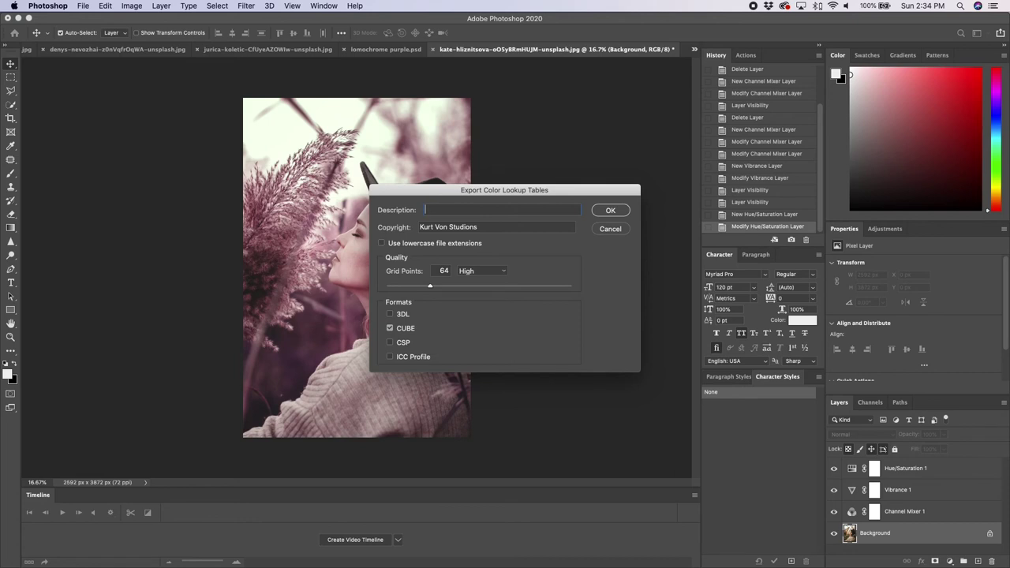
pyautogui.write('Lomochrome Purple')
pyautogui.press('Tab')
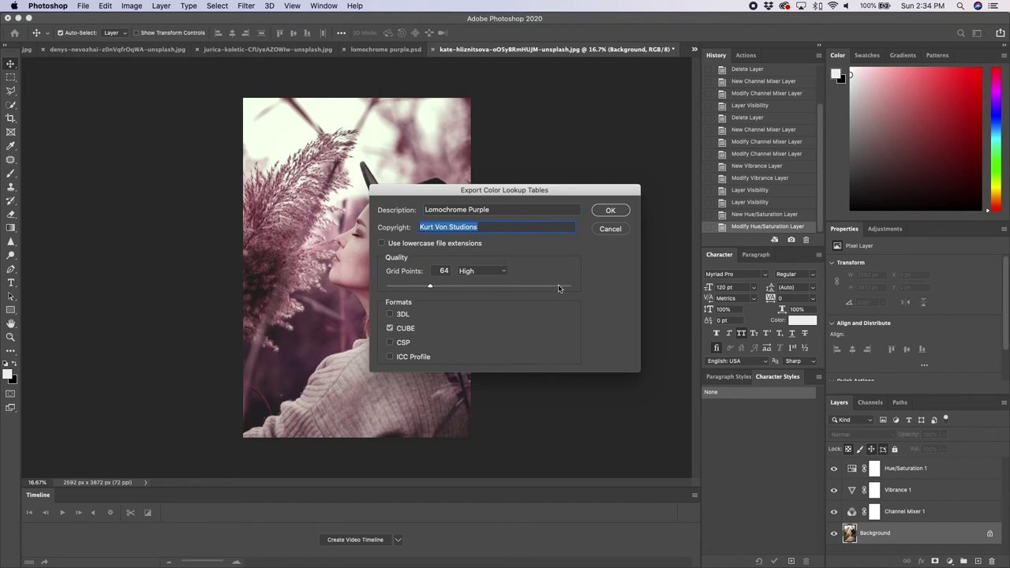
pyautogui.click(619, 213)
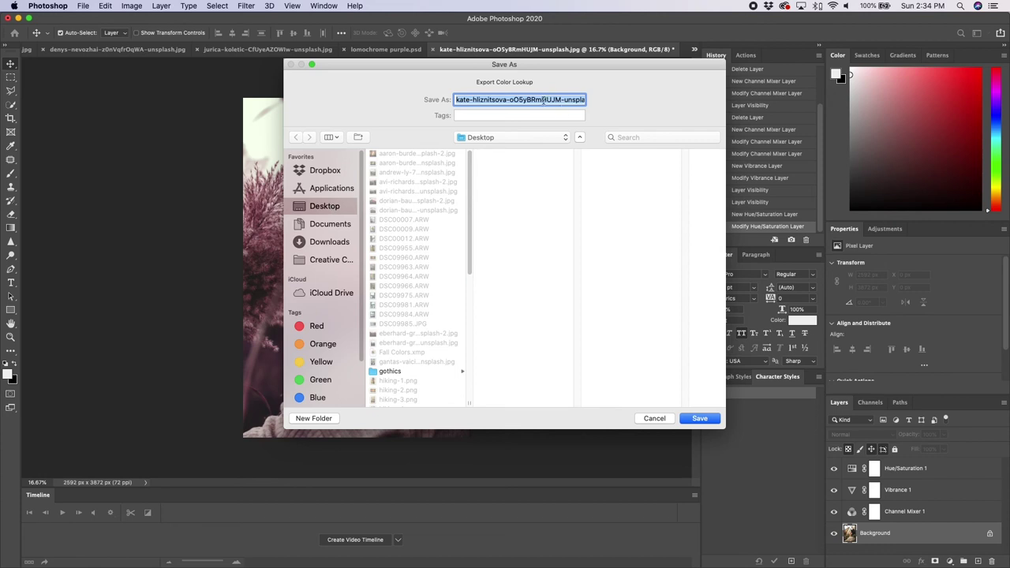
# - Save the LUT file to the Desktop as 'Lomochrome Purple'
pyautogui.write('Lomocrhome')
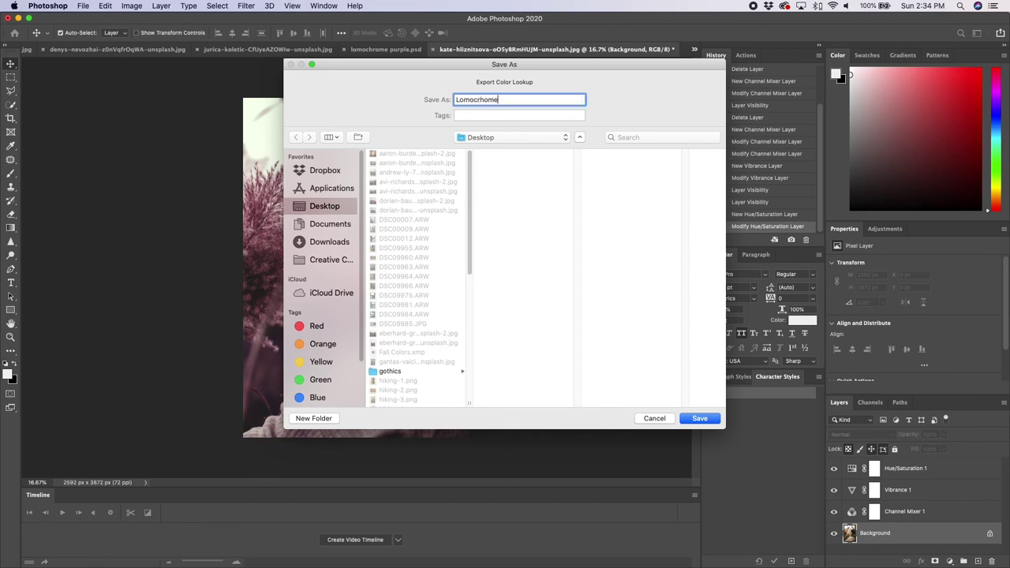
pyautogui.write(' Purple')
pyautogui.click(700, 419)
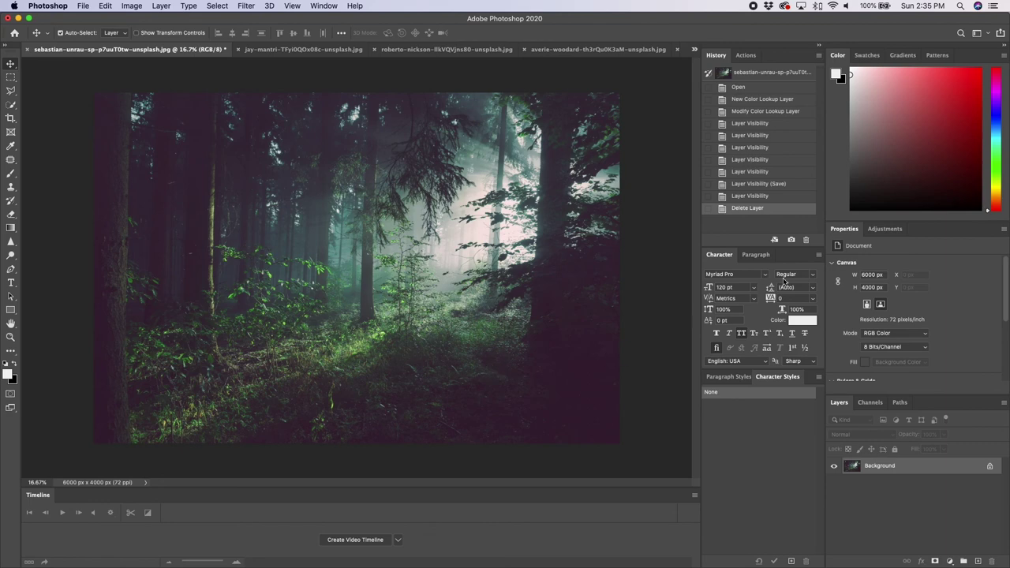
# - Add a Color Lookup layer to the forest photo loading Desktop/Lomochrome Purple.CUBE
pyautogui.click(886, 231)
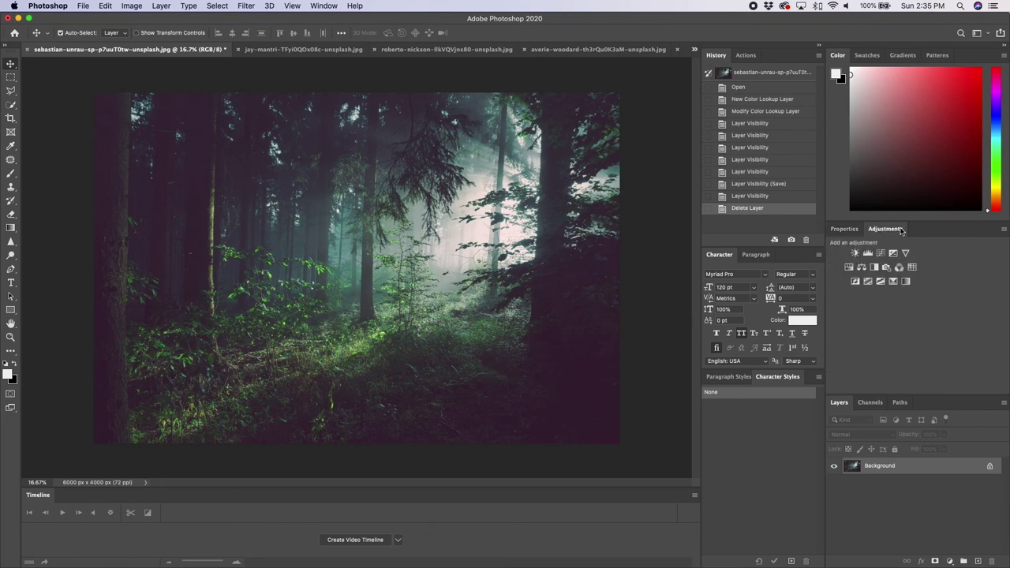
pyautogui.click(913, 268)
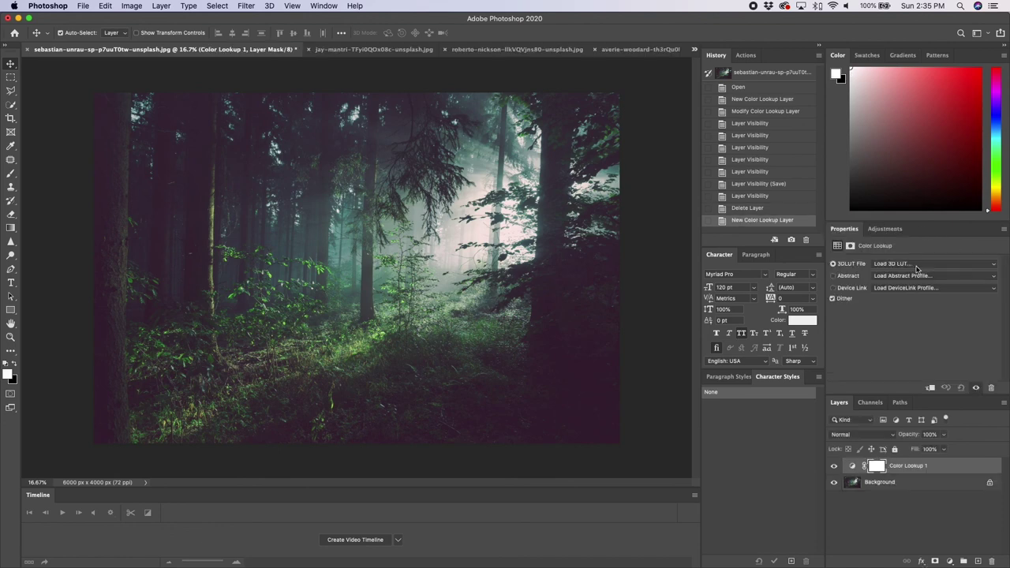
pyautogui.click(912, 265)
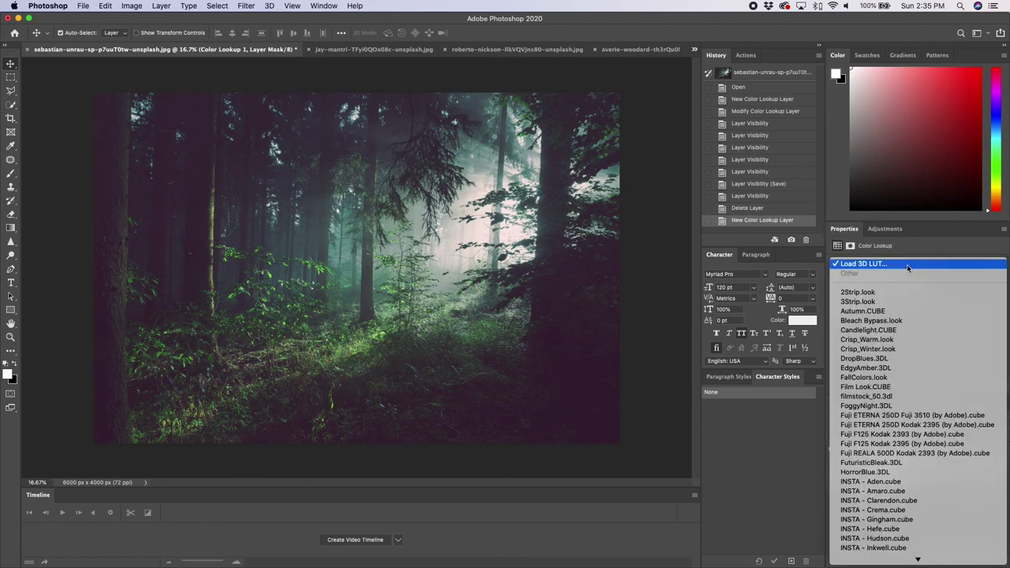
pyautogui.click(907, 264)
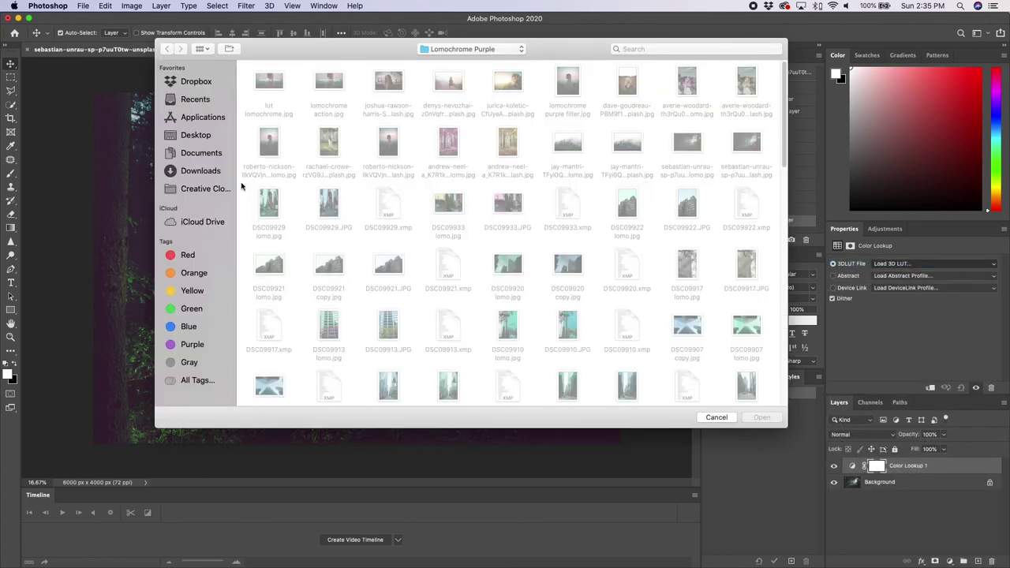
pyautogui.click(206, 135)
pyautogui.click(271, 91)
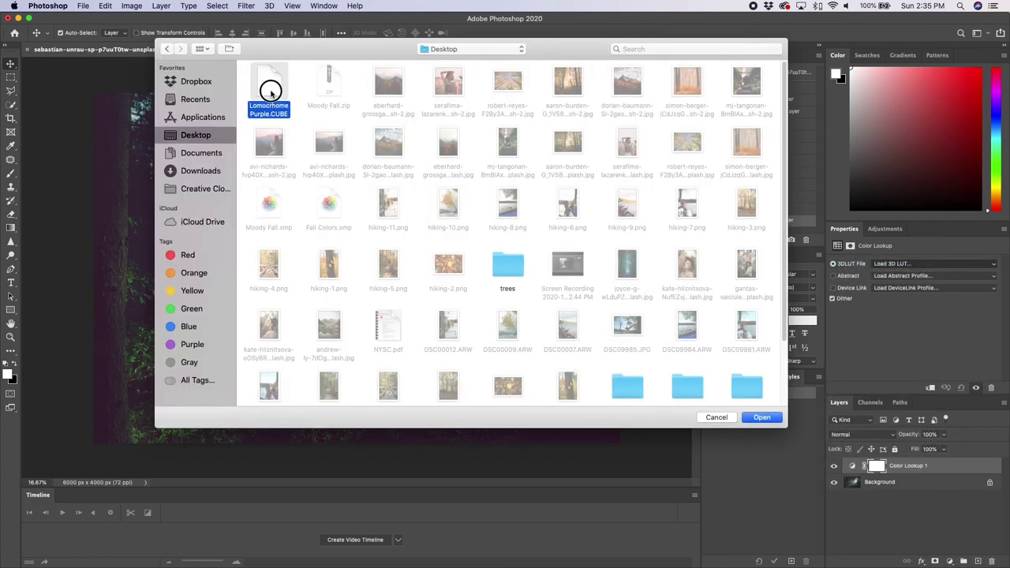
pyautogui.doubleClick(271, 91)
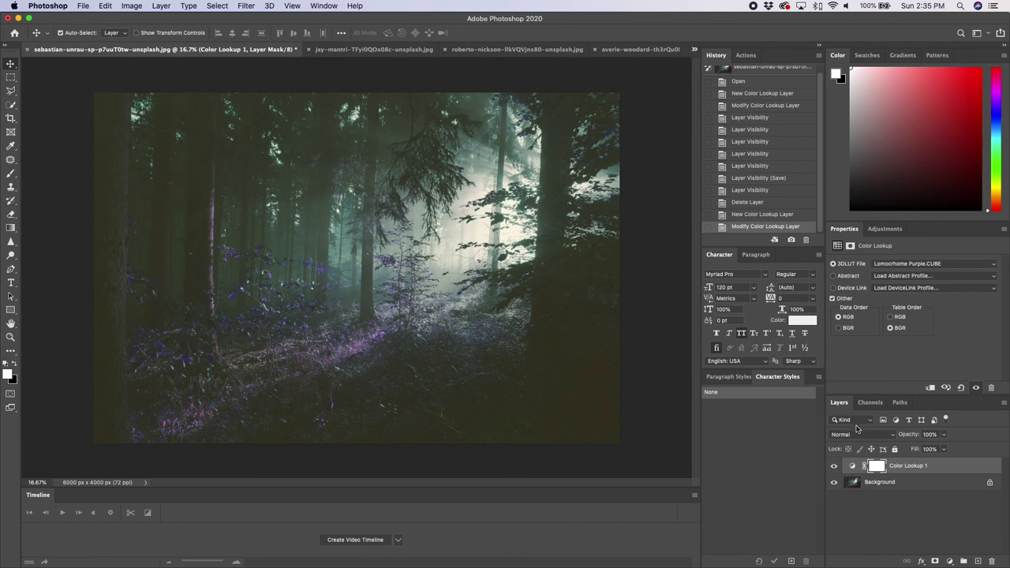
pyautogui.click(835, 469)
pyautogui.click(835, 469)
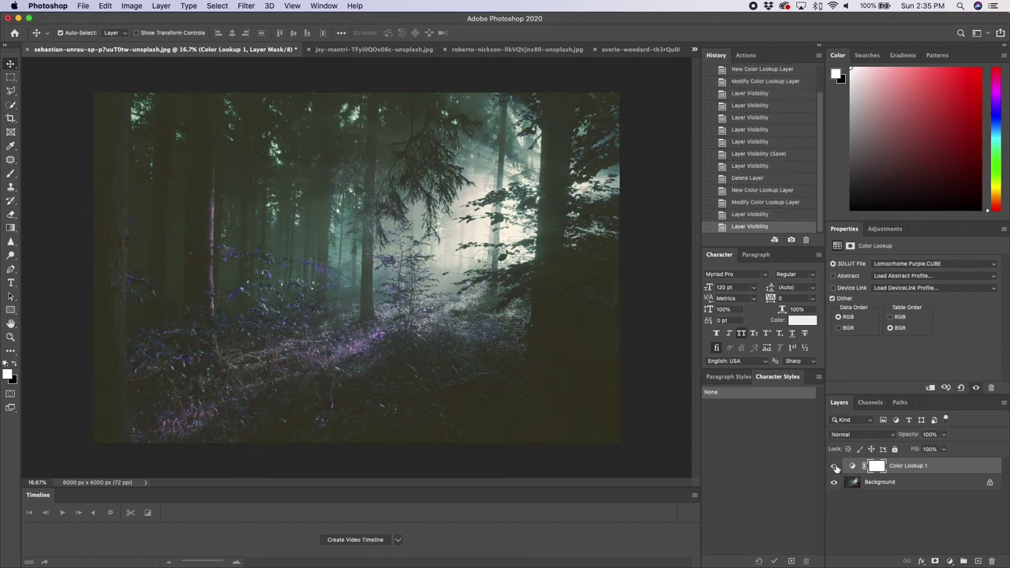